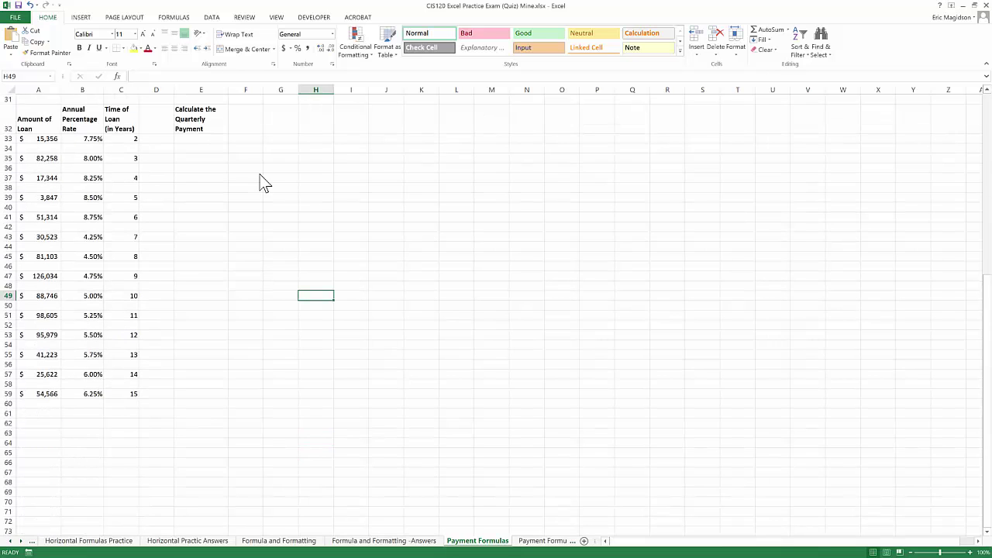
Search the function library for "pmt" and start the PMT function in cell E4, keeping the loan data uncovered.
scroll(263, 183, "up", 10)
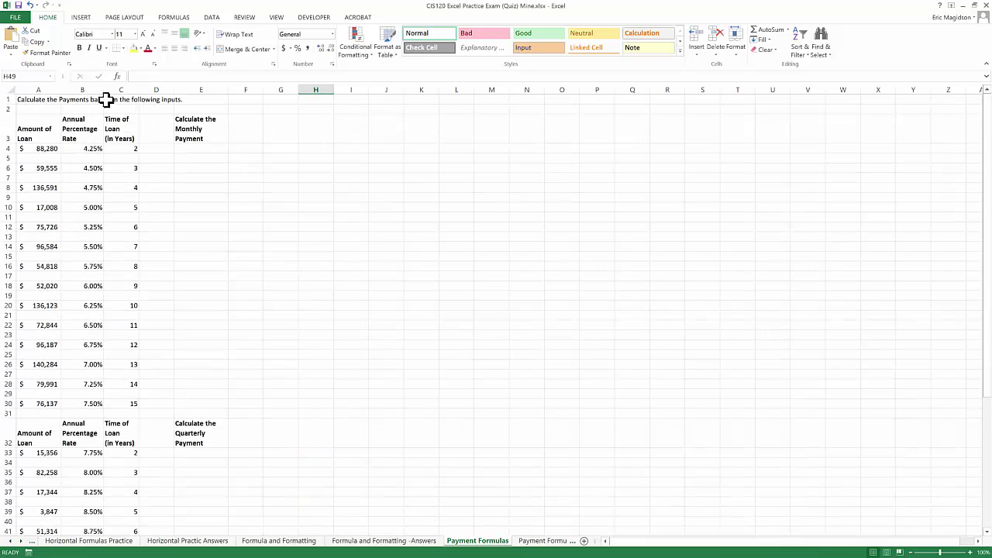
left_click(105, 99)
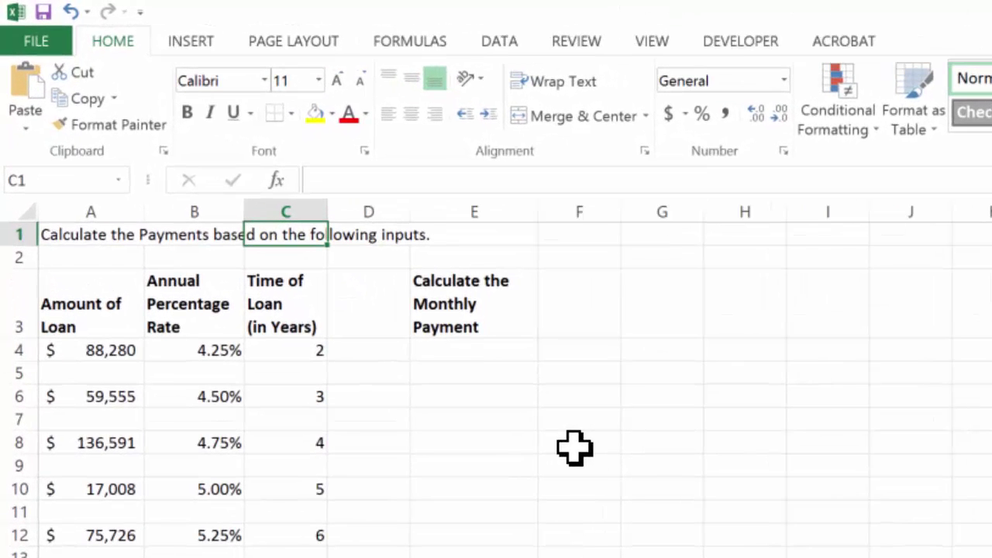
left_click(490, 443)
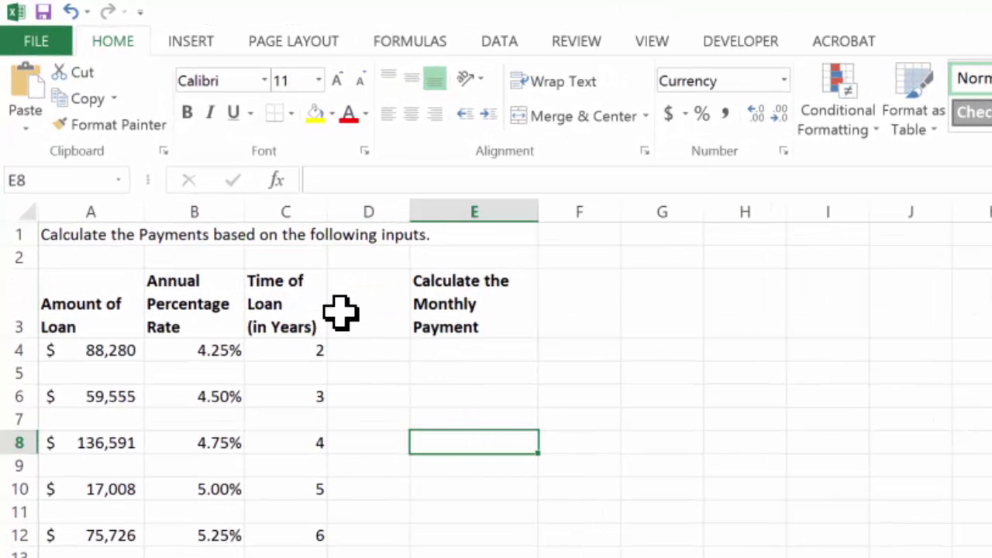
left_click(508, 357)
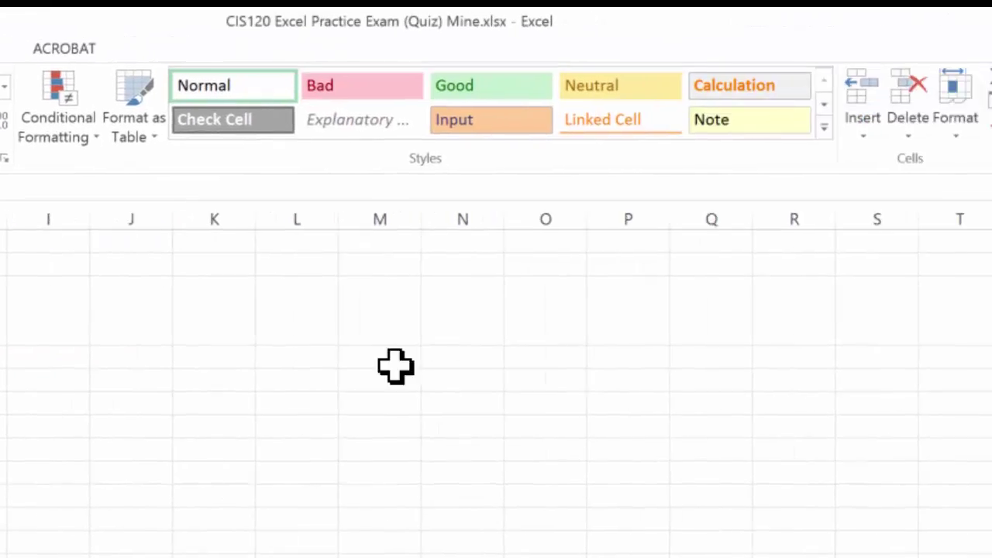
left_click(626, 81)
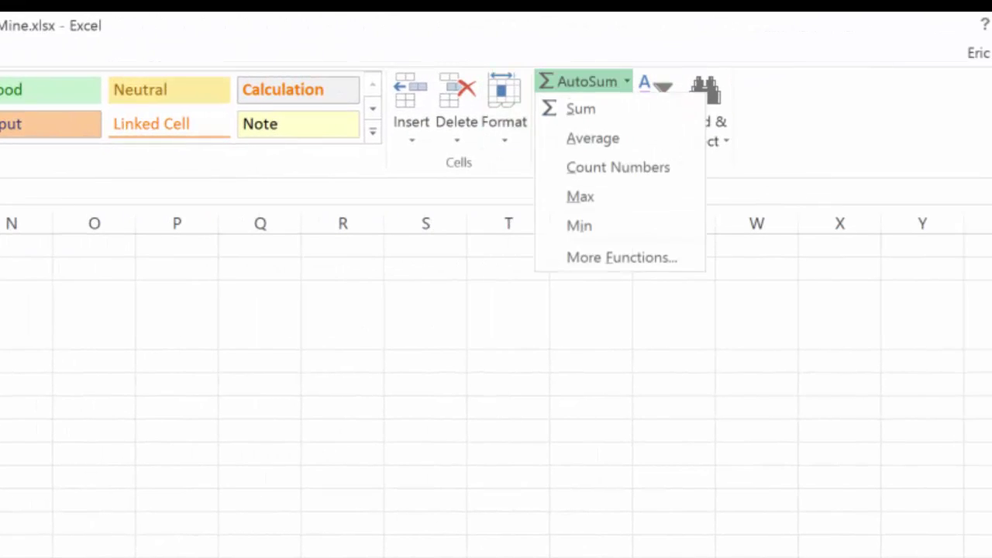
left_click(620, 257)
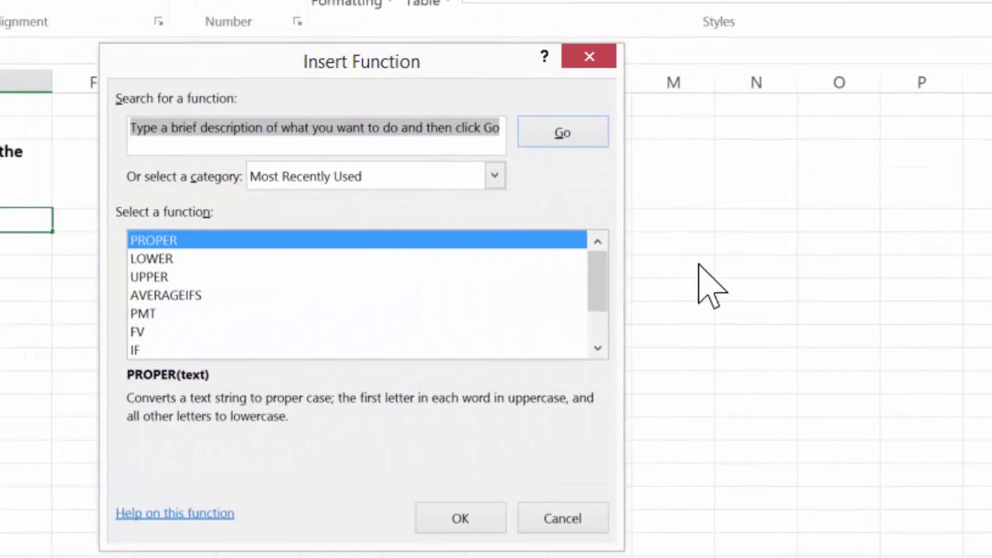
type("pmt")
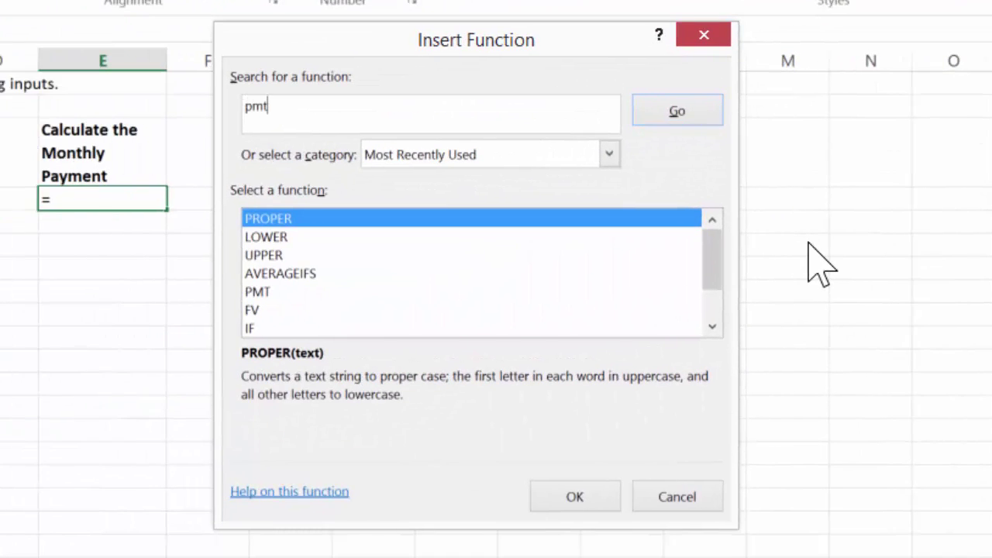
key("Return")
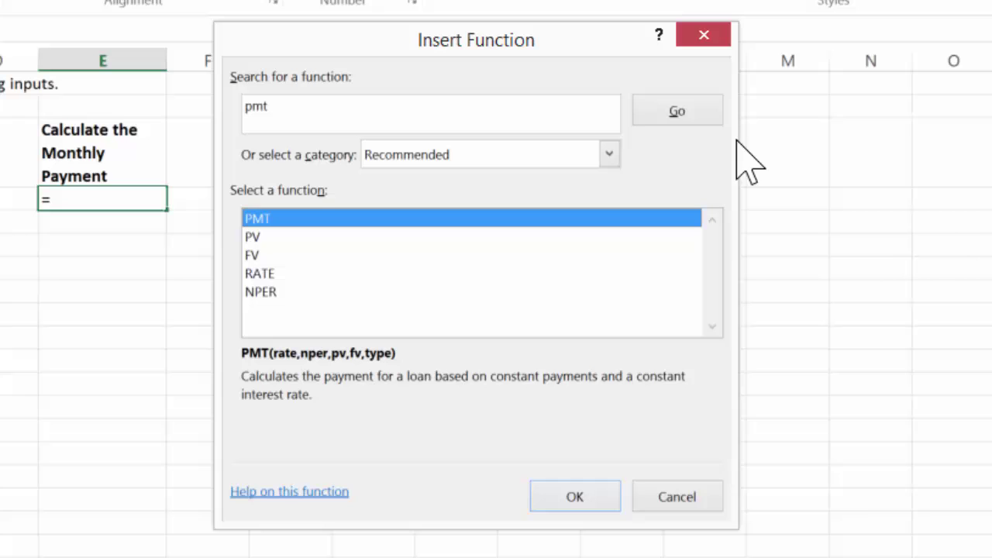
left_click(677, 111)
left_click(583, 496)
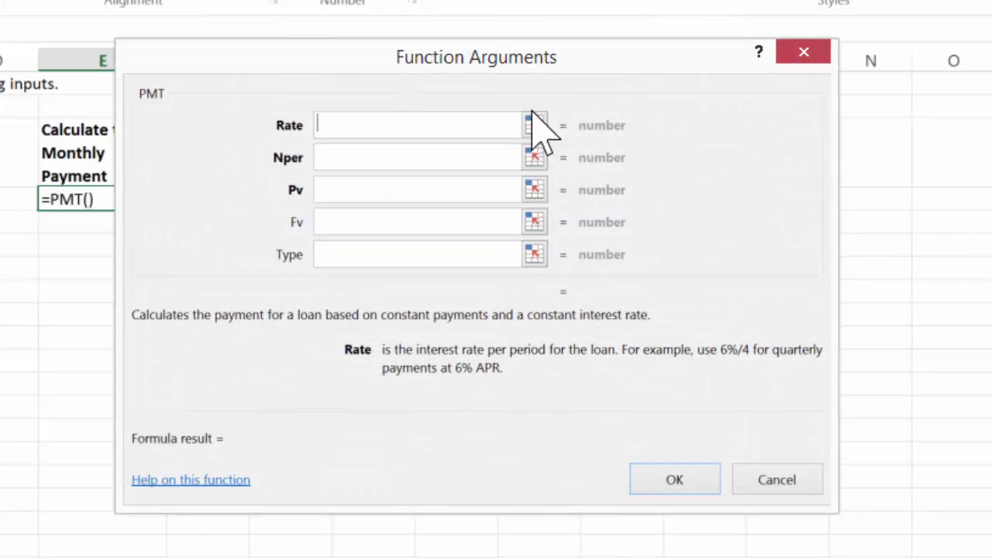
left_click_drag(510, 62, 839, 101)
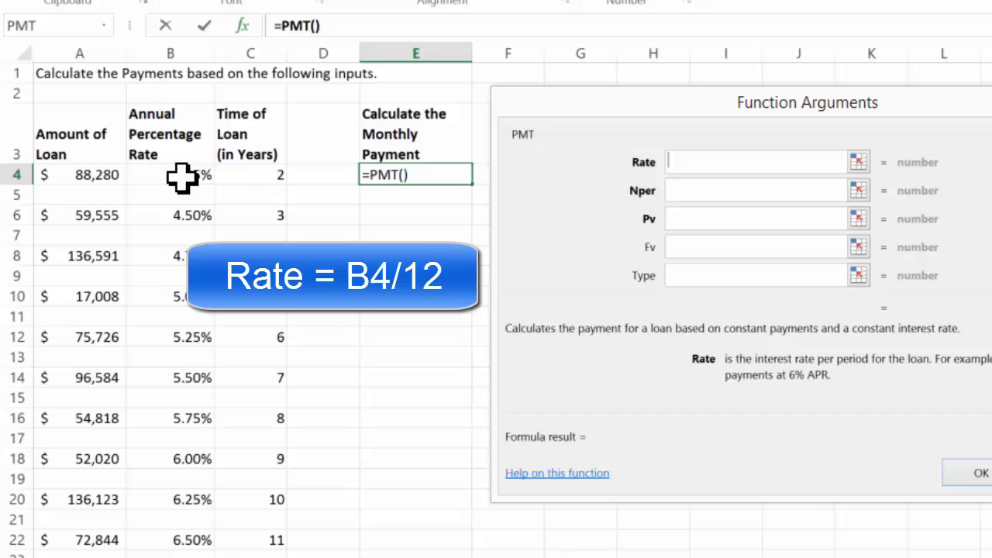
Complete the monthly payment formula in E4 with Rate B4/12, Nper C4*12 and Pv -A4.
left_click(181, 175)
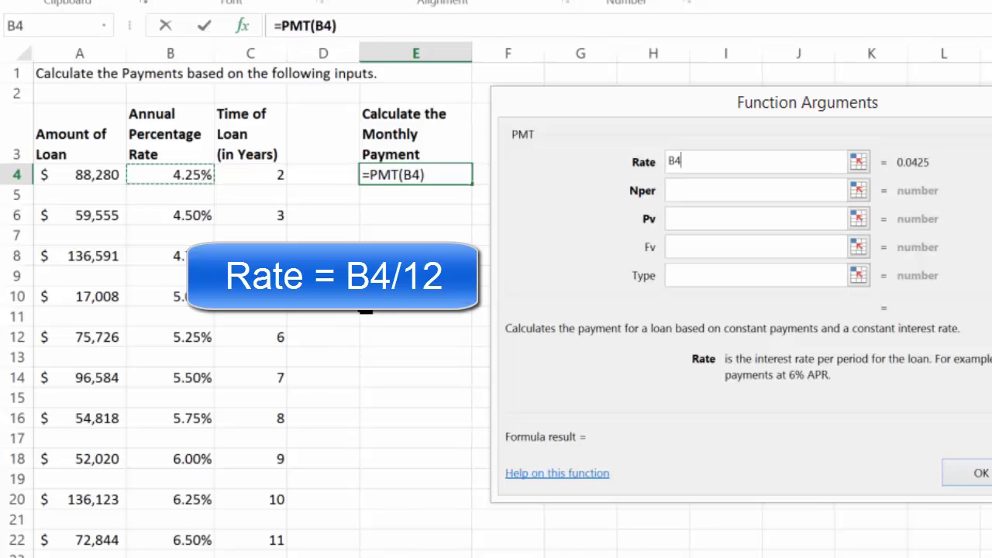
type("/12")
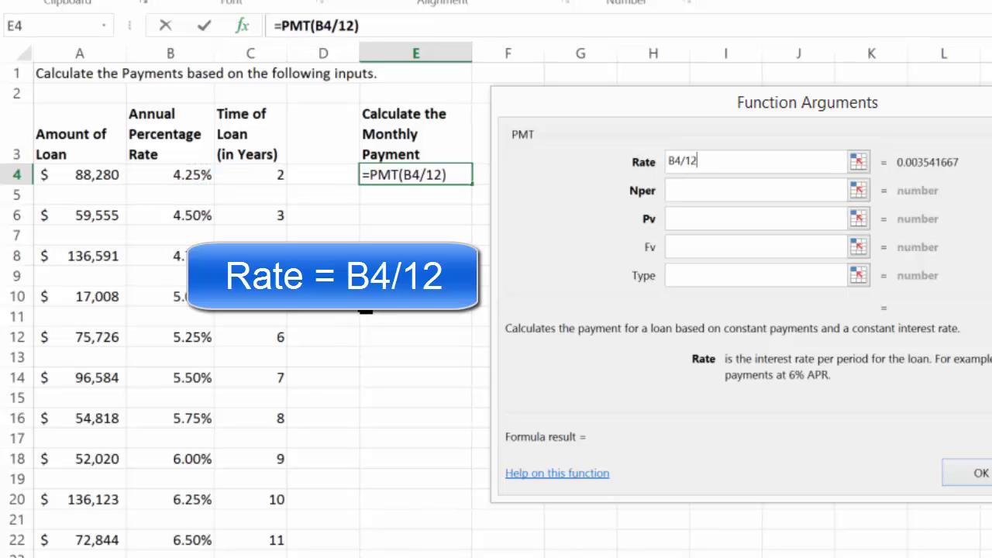
left_click(692, 191)
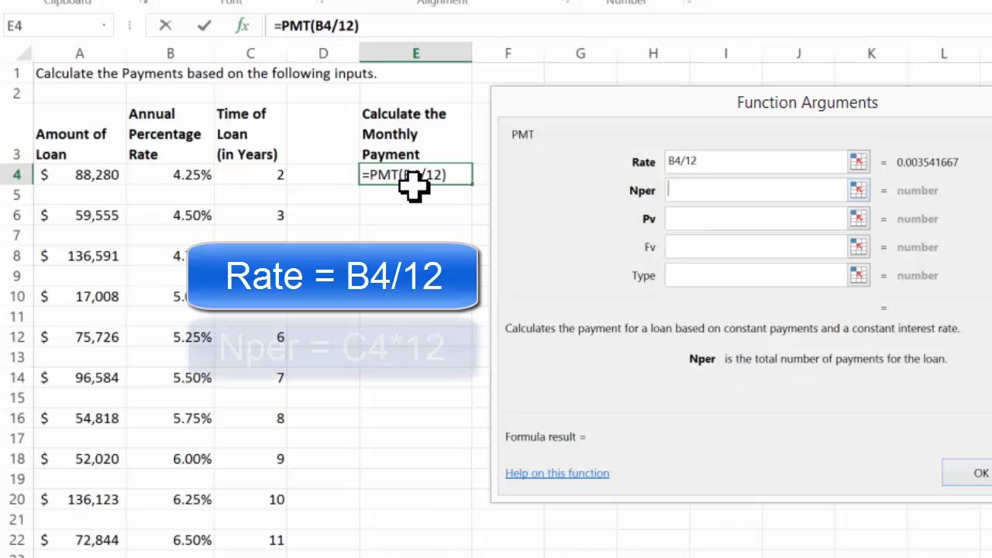
left_click(284, 176)
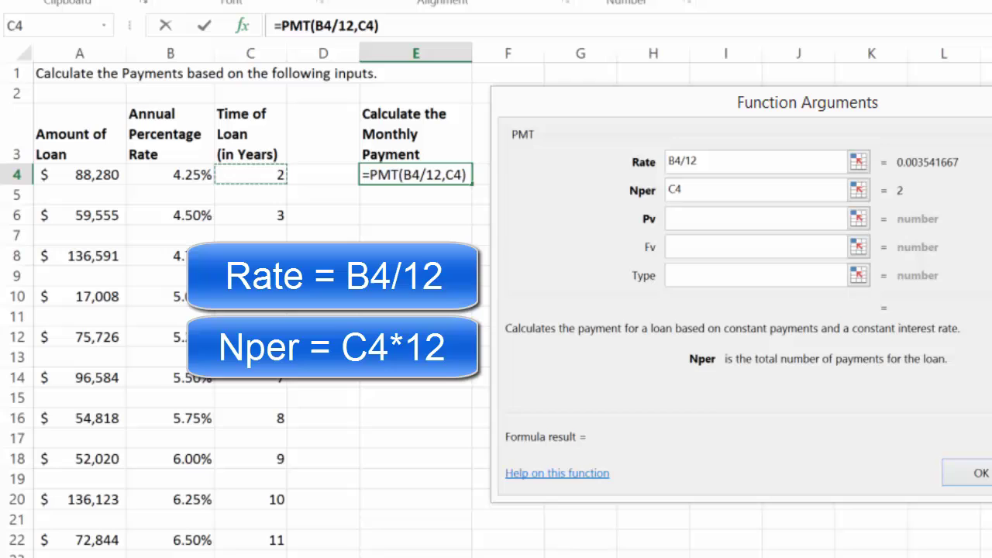
type("*12")
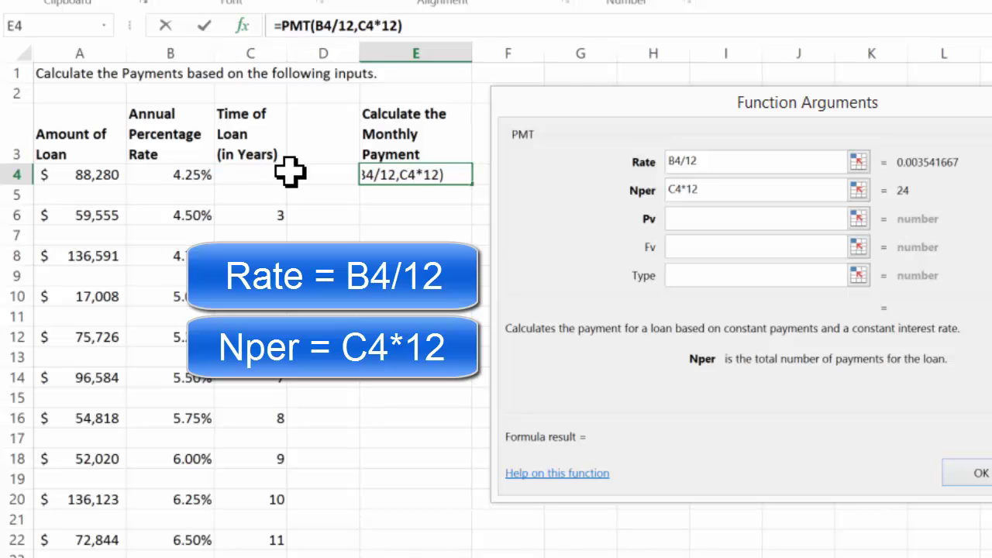
left_click(674, 218)
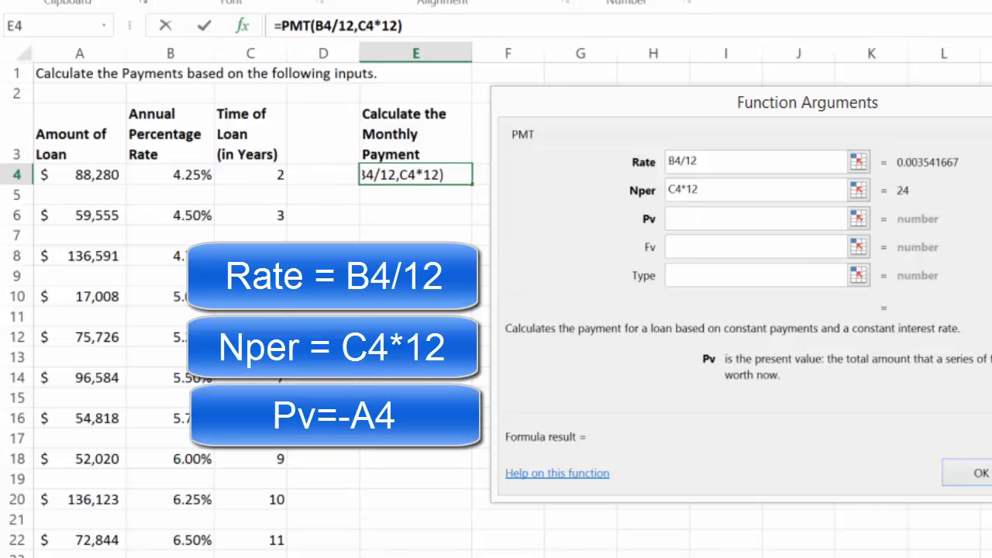
type("-")
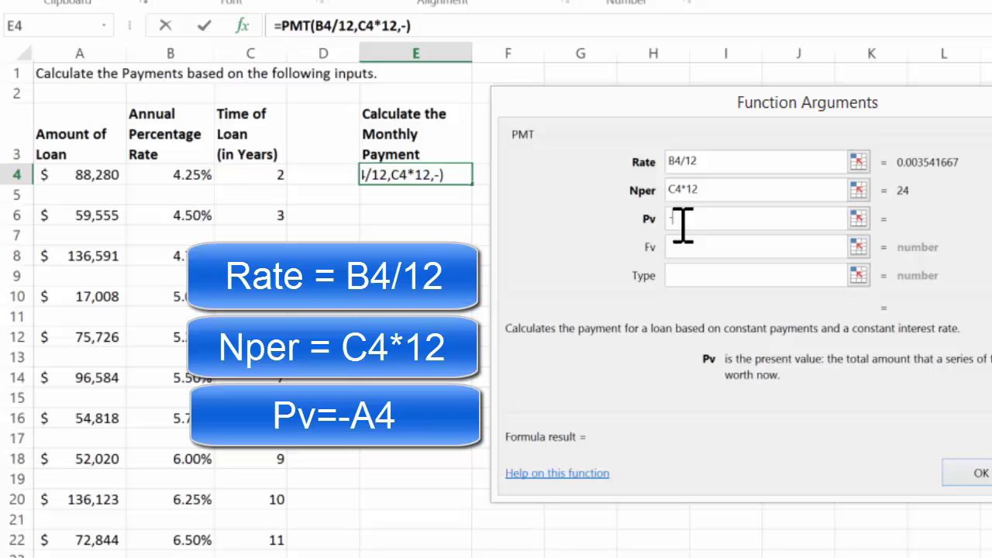
left_click(93, 175)
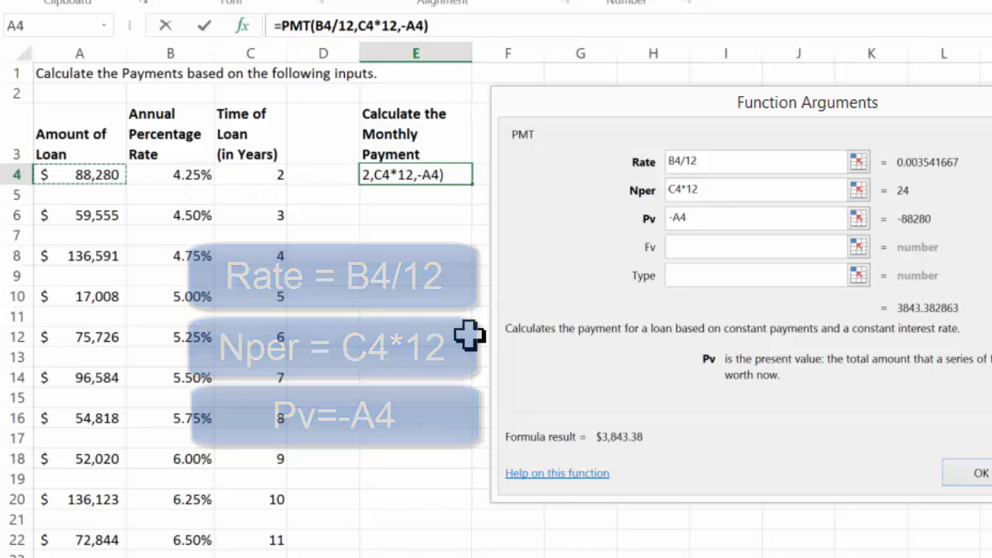
key("Return")
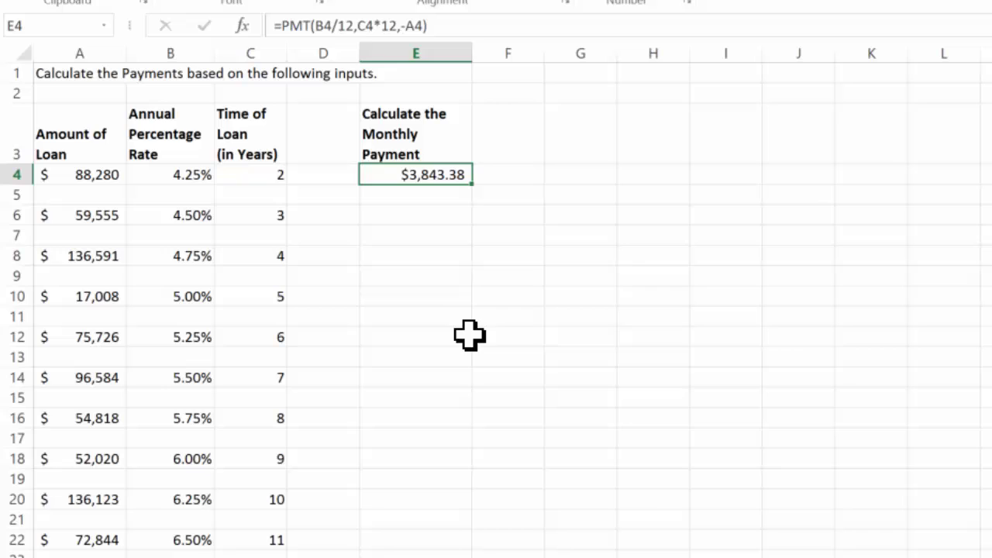
Calculate the monthly payment in E6 with the PMT function, using Rate B6/12, Nper C6*12 and Pv -A6.
left_click(407, 223)
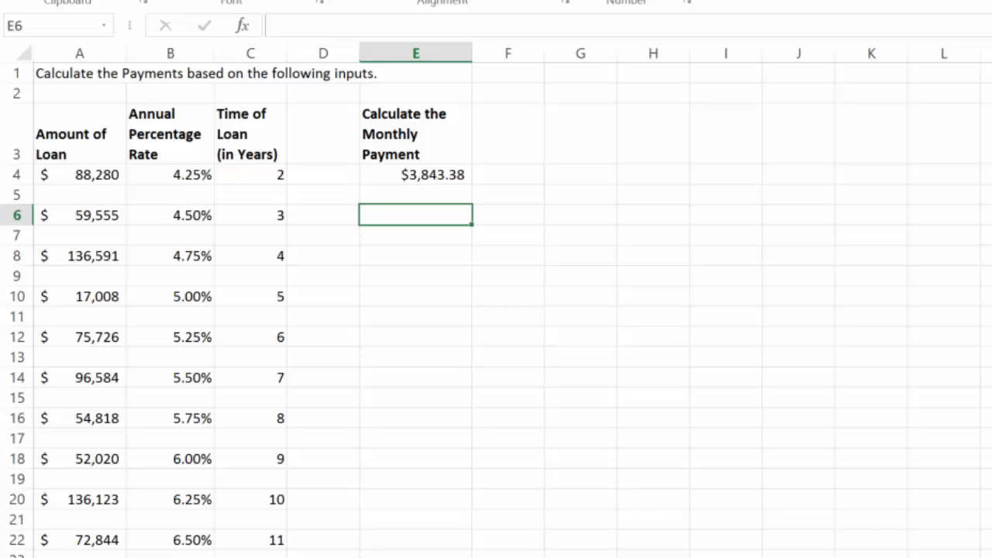
key("shift+F3")
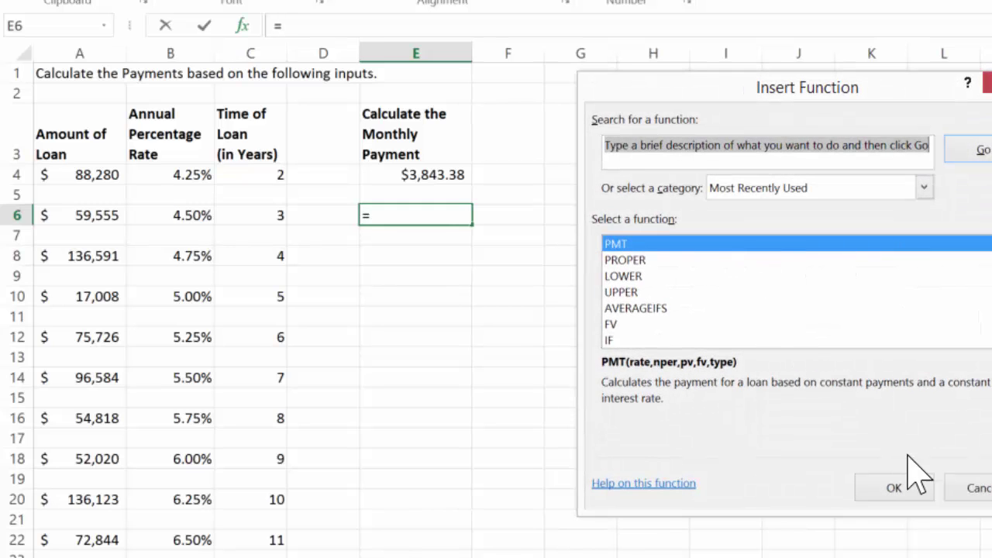
left_click(894, 489)
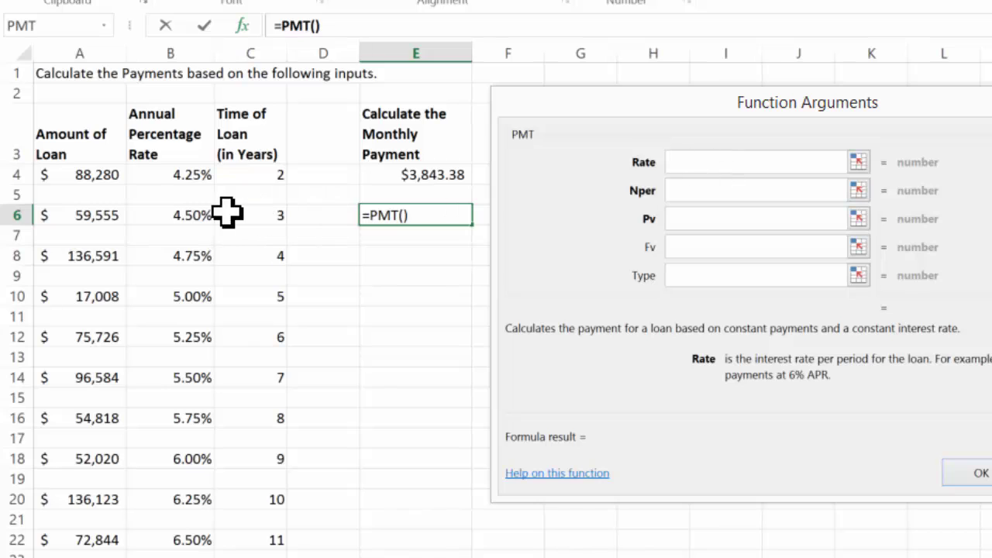
left_click(181, 215)
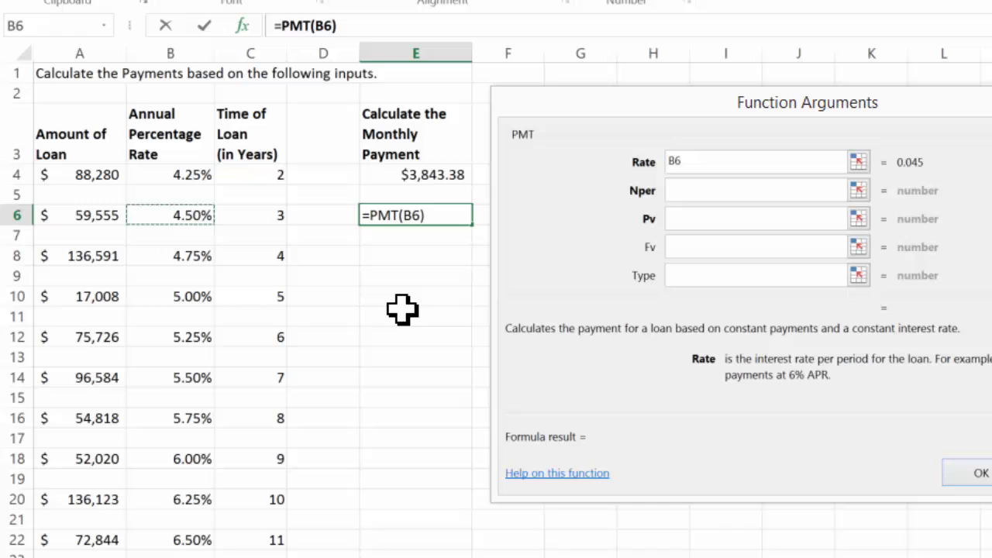
type("/12")
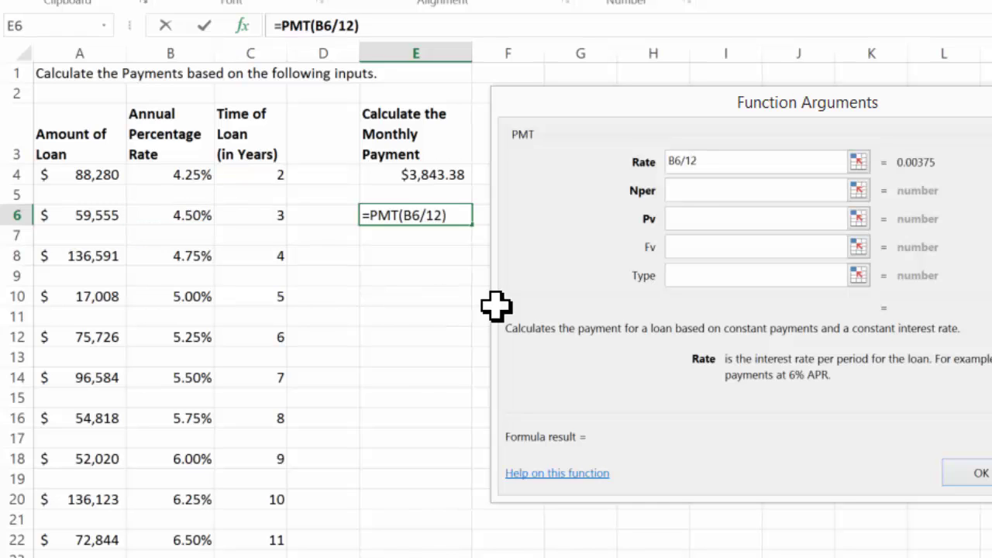
left_click(695, 195)
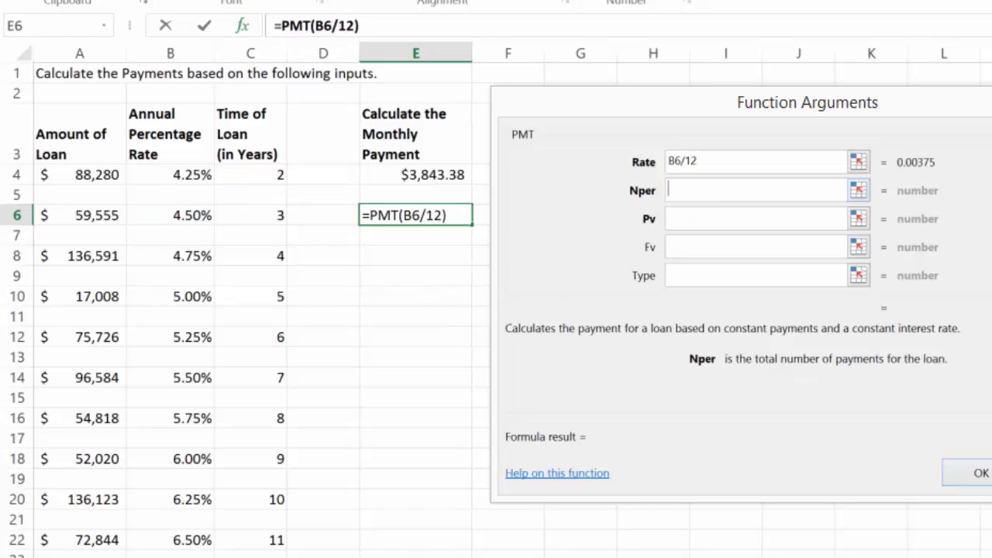
left_click(274, 220)
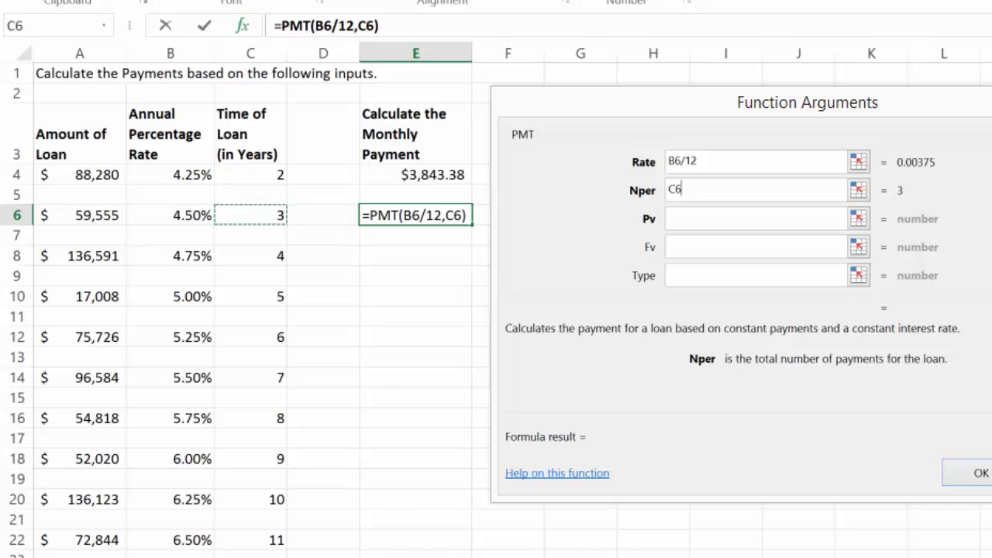
type("*12")
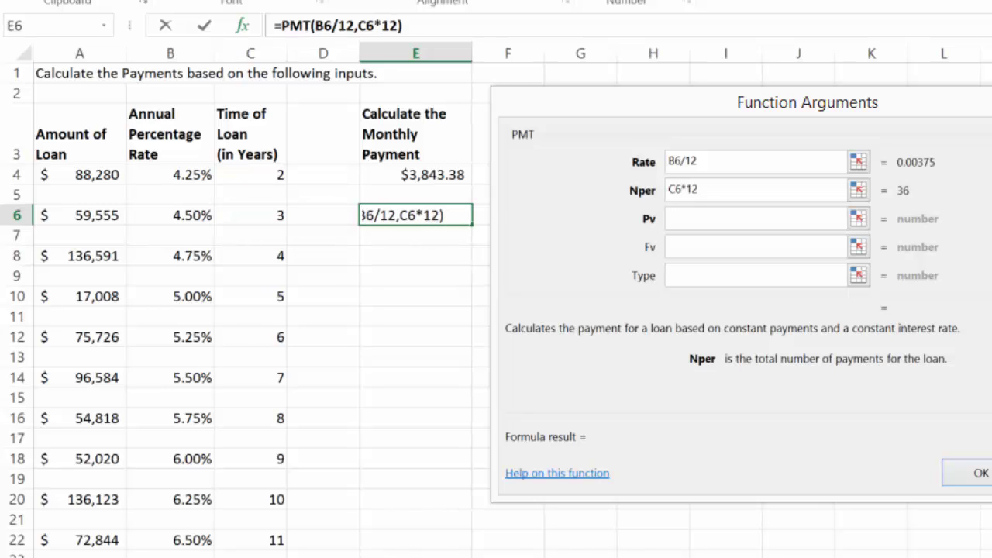
left_click(716, 224)
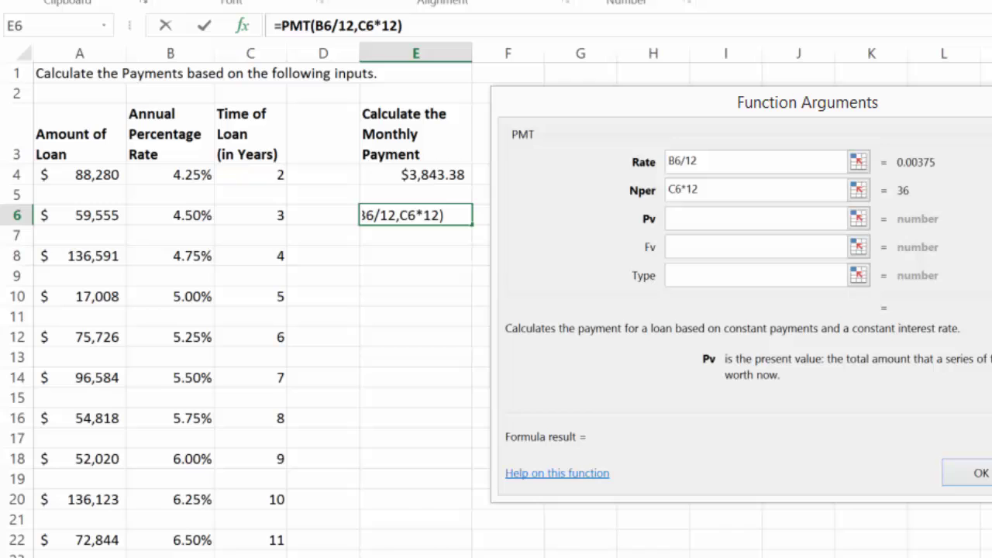
type("-")
left_click(108, 215)
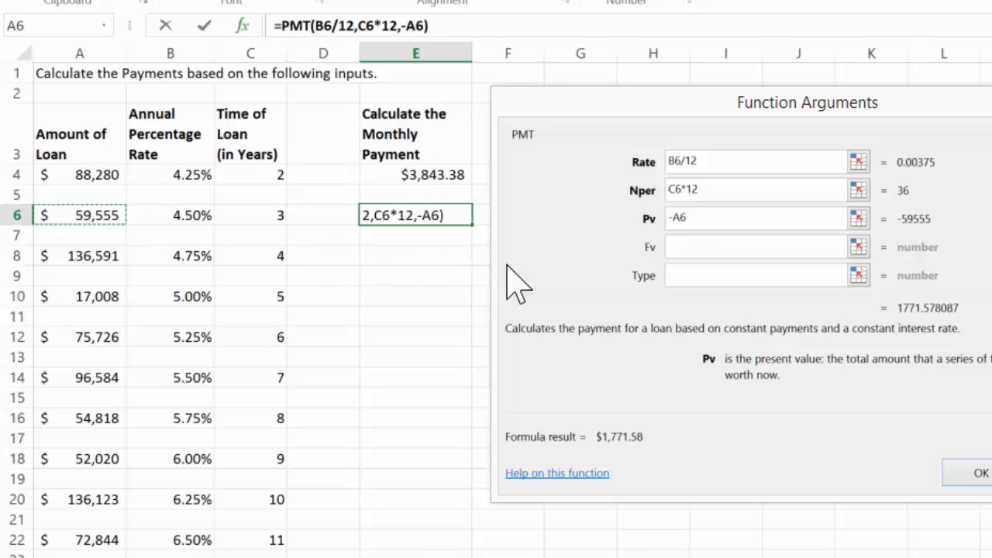
left_click(981, 474)
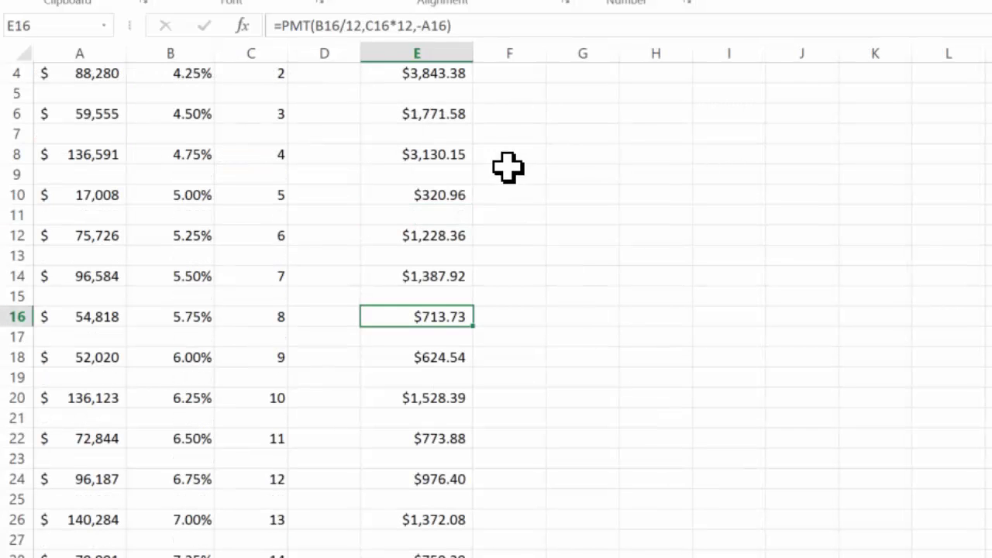
Start the PMT function in cell E33 for the quarterly payment and move its arguments dialog down beside the quarterly loan data.
scroll(558, 228, "up", 1)
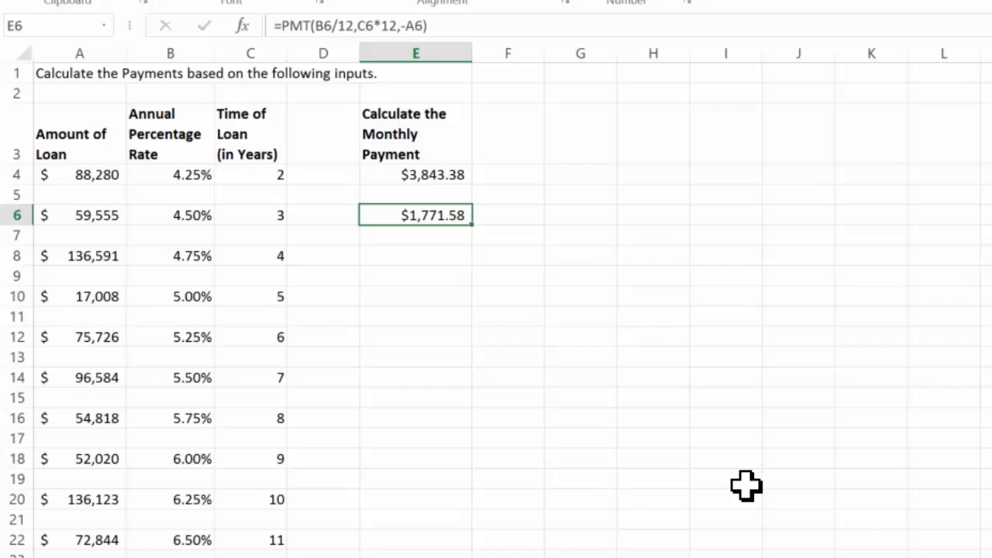
scroll(746, 486, "down", 5)
scroll(533, 496, "down", 2)
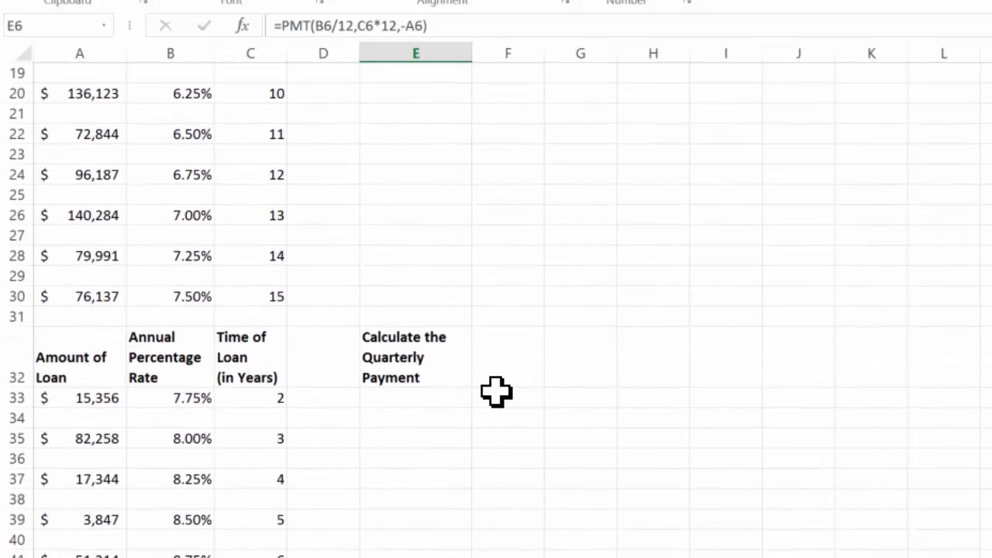
left_click(464, 340)
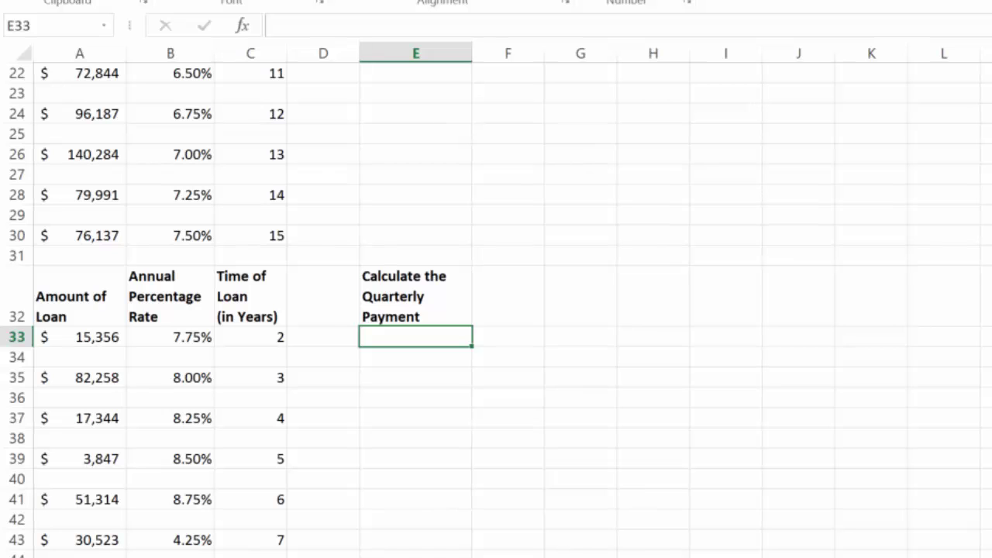
key("shift+F3")
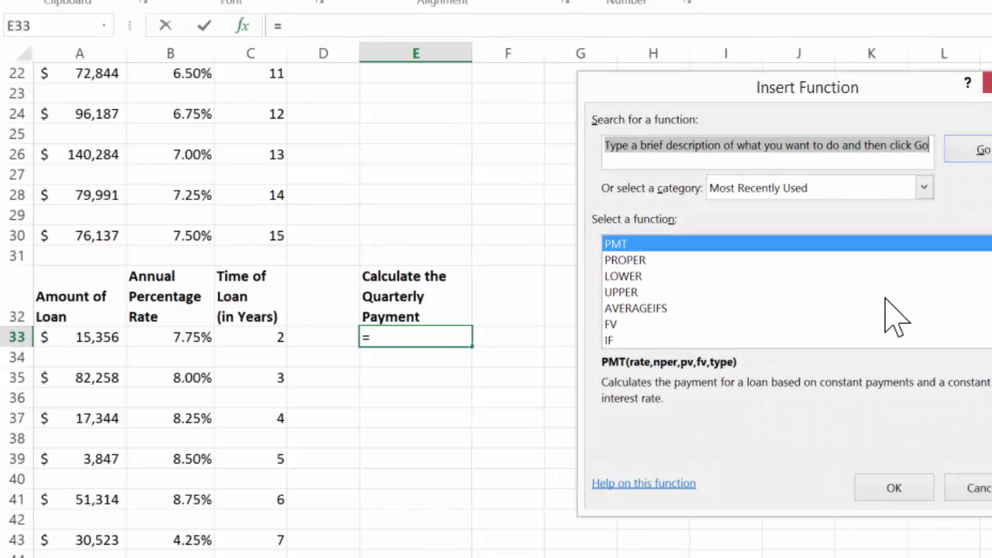
left_click(892, 488)
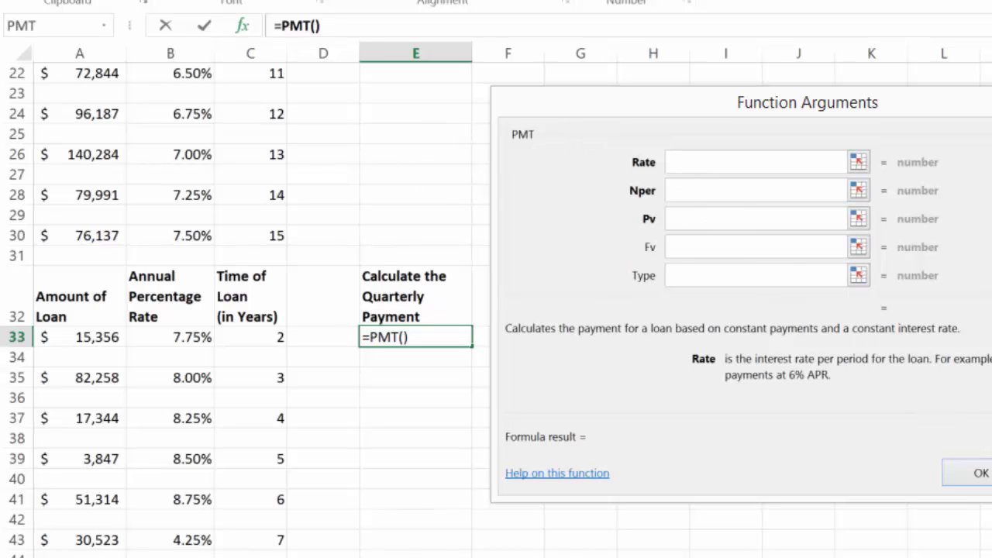
left_click_drag(582, 105, 578, 304)
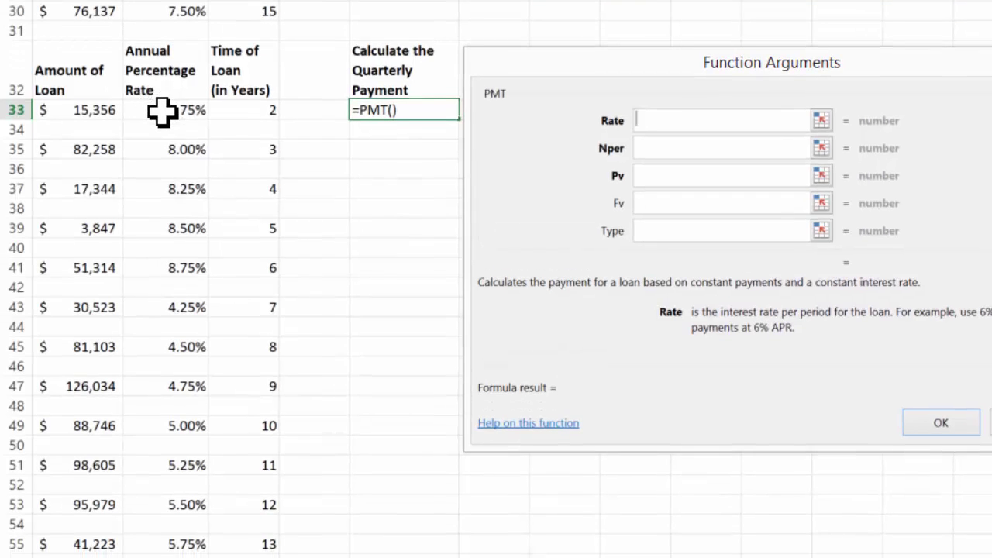
Complete the quarterly payment formula in E33 with Rate B33/4, Nper C33*4 and Pv -A33.
left_click(166, 109)
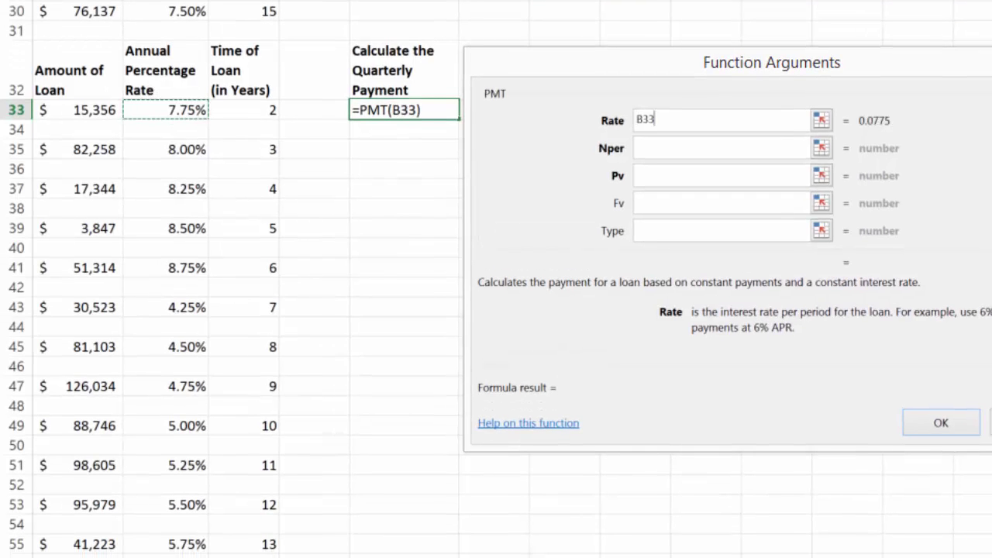
type("/")
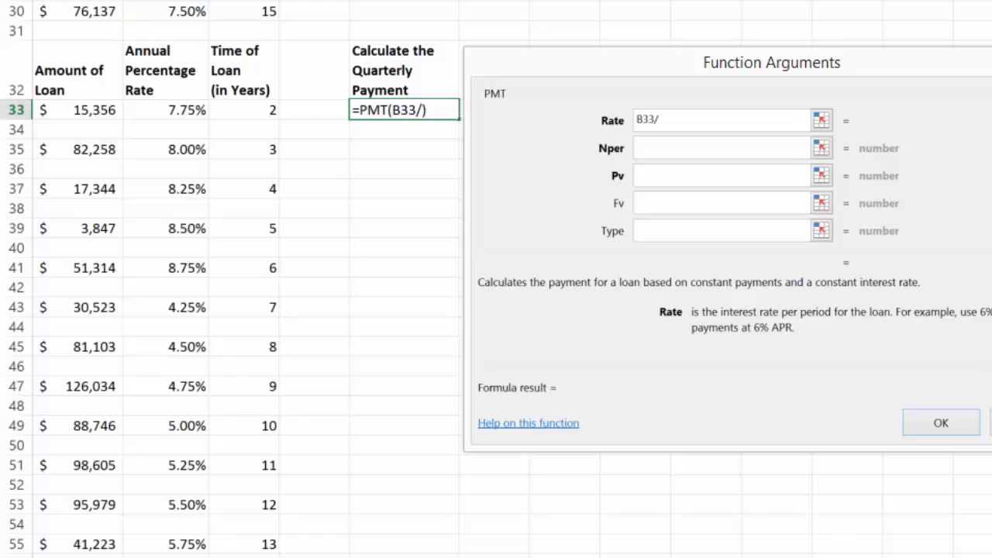
type("4")
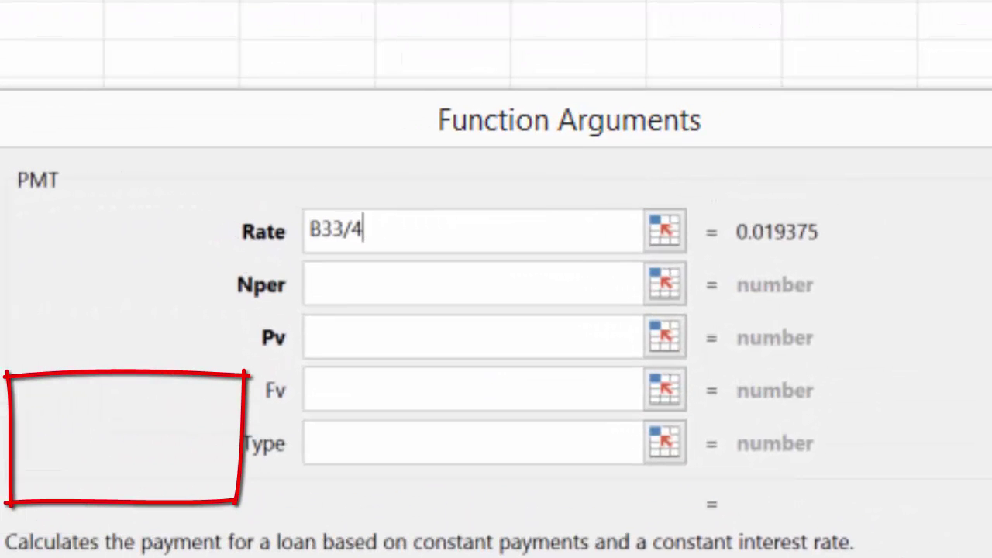
type("C33")
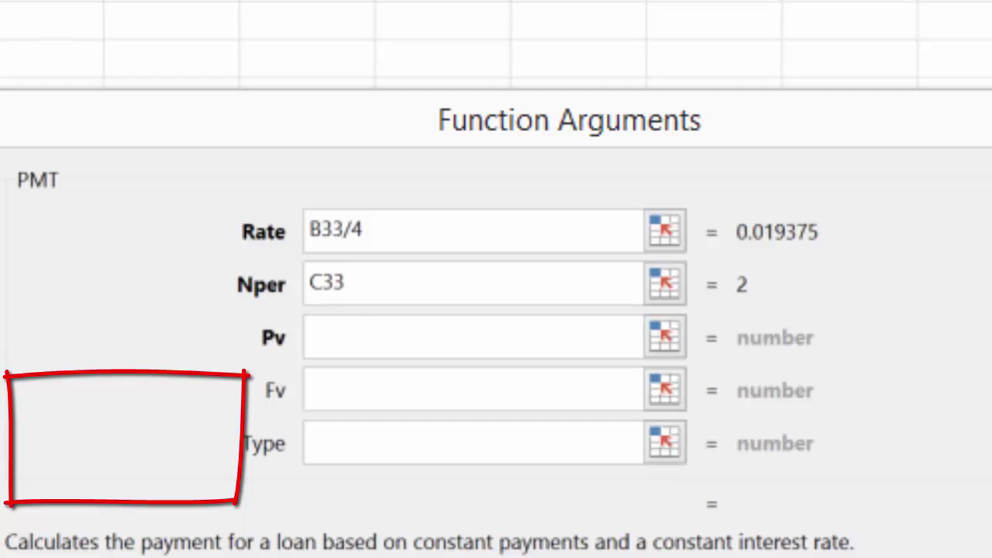
type("*4")
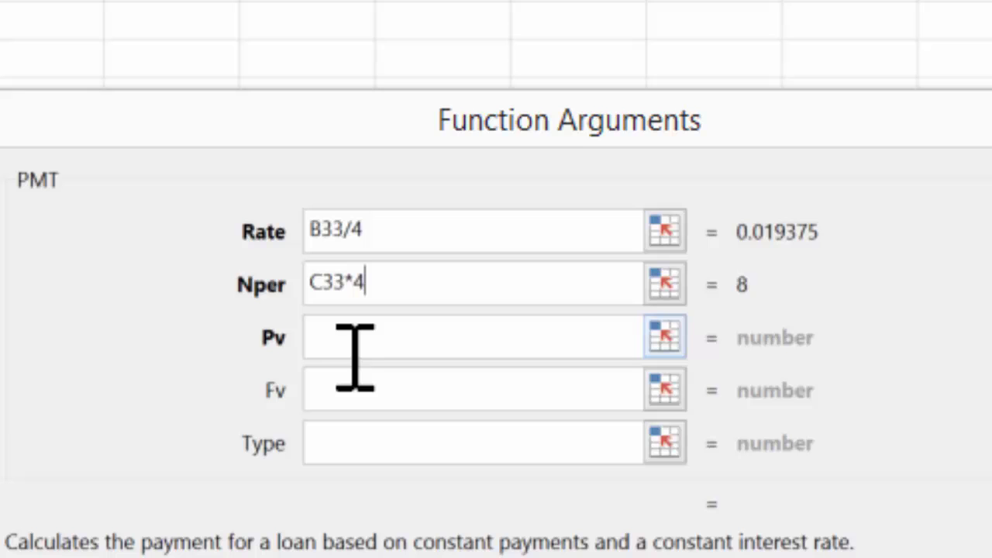
type("-")
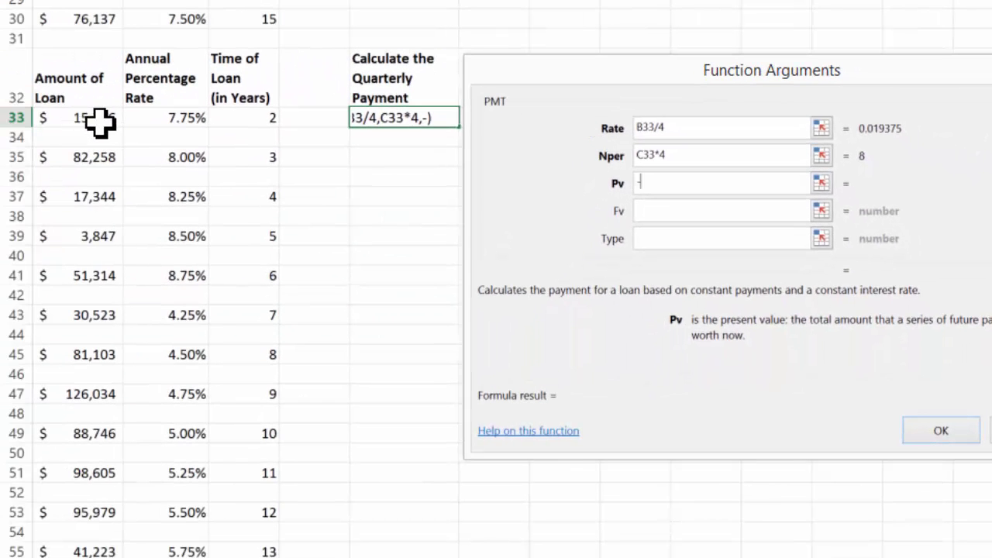
left_click(99, 120)
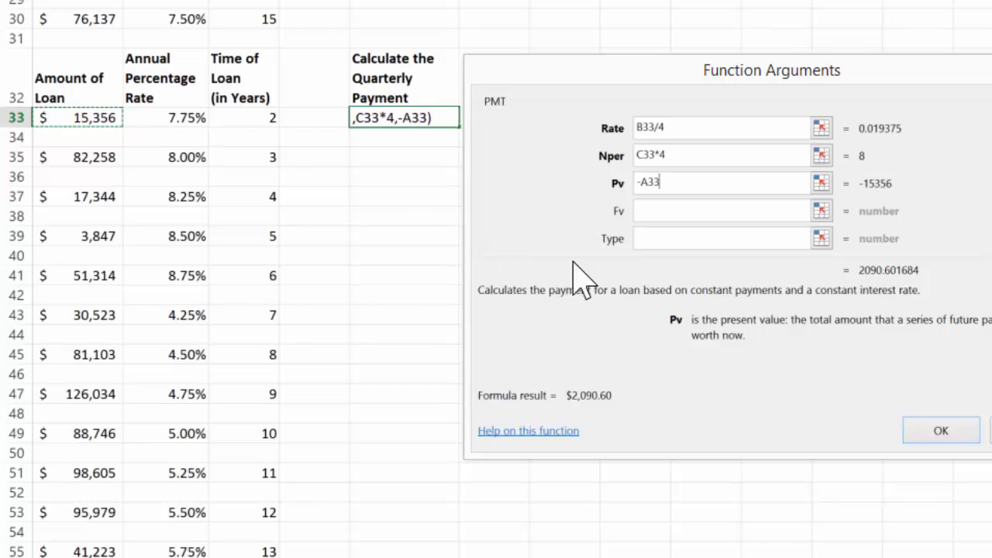
left_click(941, 432)
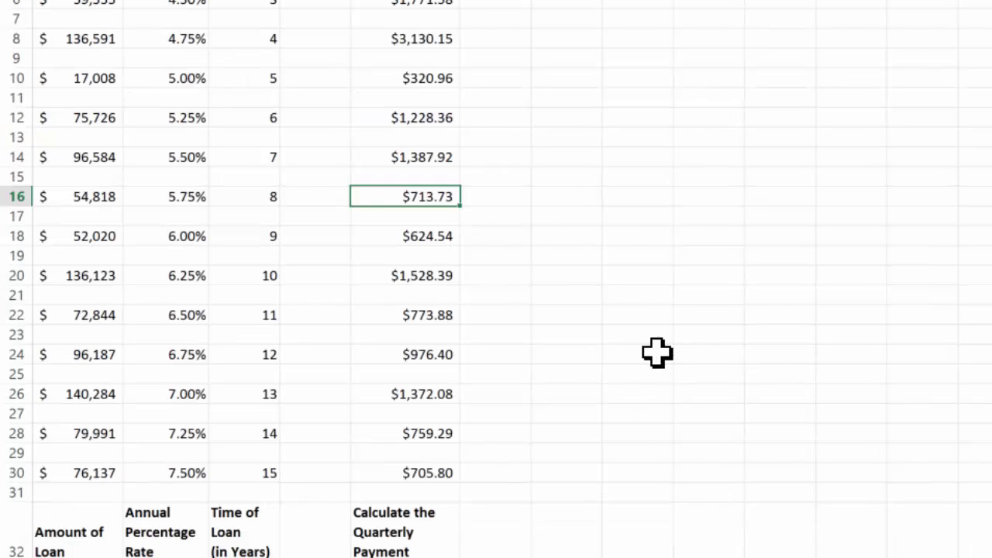
Reopen the PMT arguments of the quarterly payment in E33 to review Rate, Nper and Pv, and close them without edits.
scroll(657, 353, "down", 3)
left_click(447, 414)
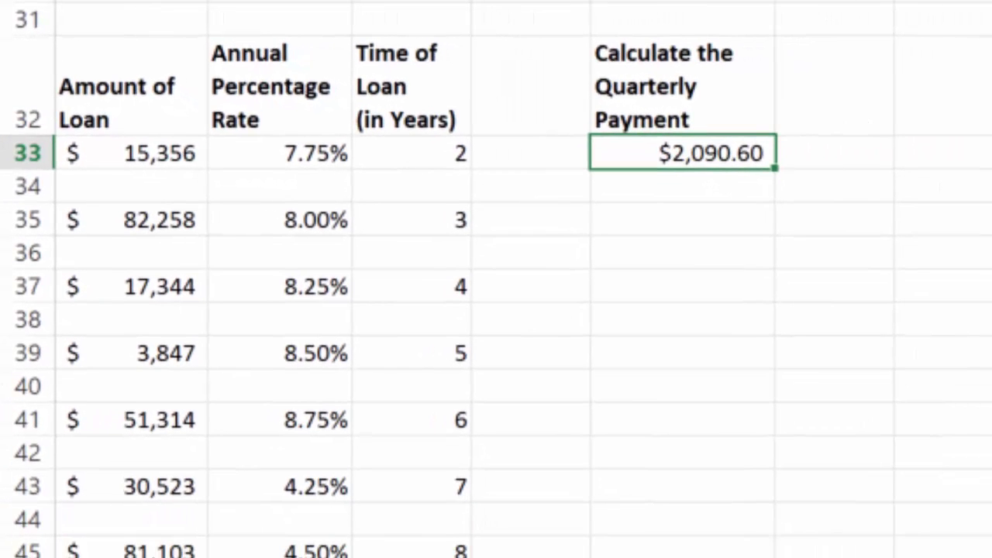
left_click(718, 100)
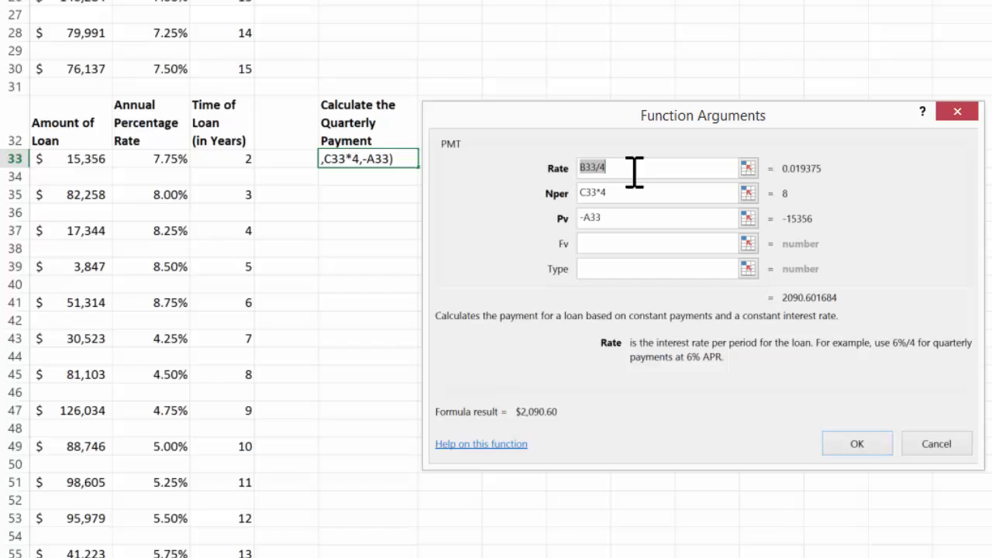
left_click(857, 448)
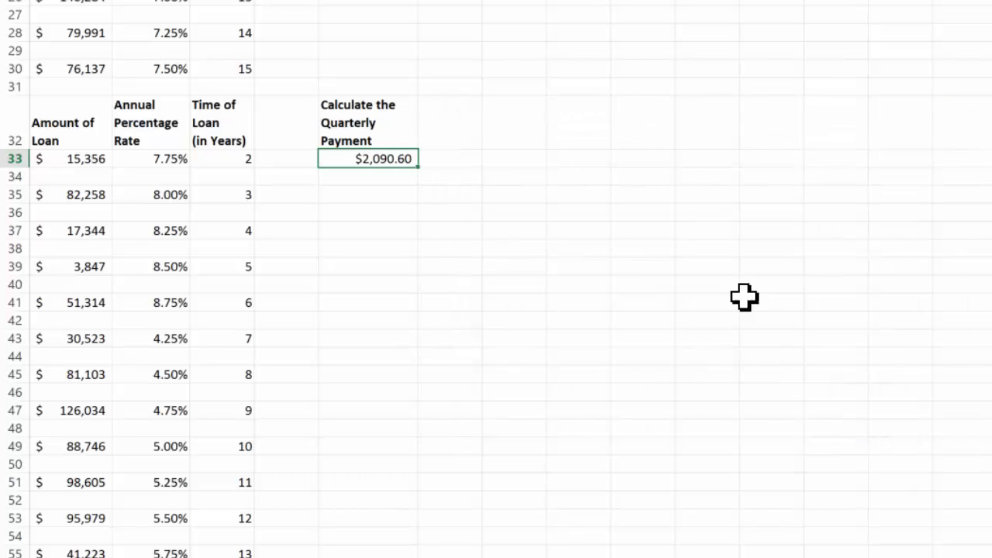